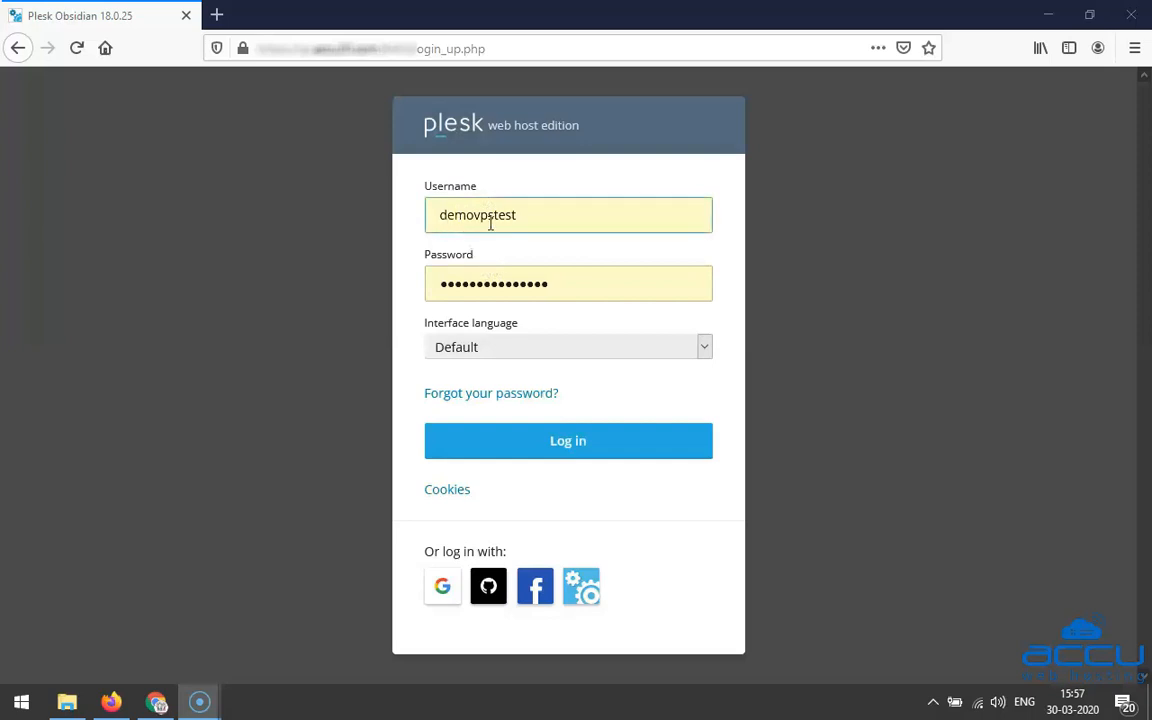
Step: Log in to the panel and open the account backup created on Mar 24, 2020 05:37 AM for restoration
left_click(565, 446)
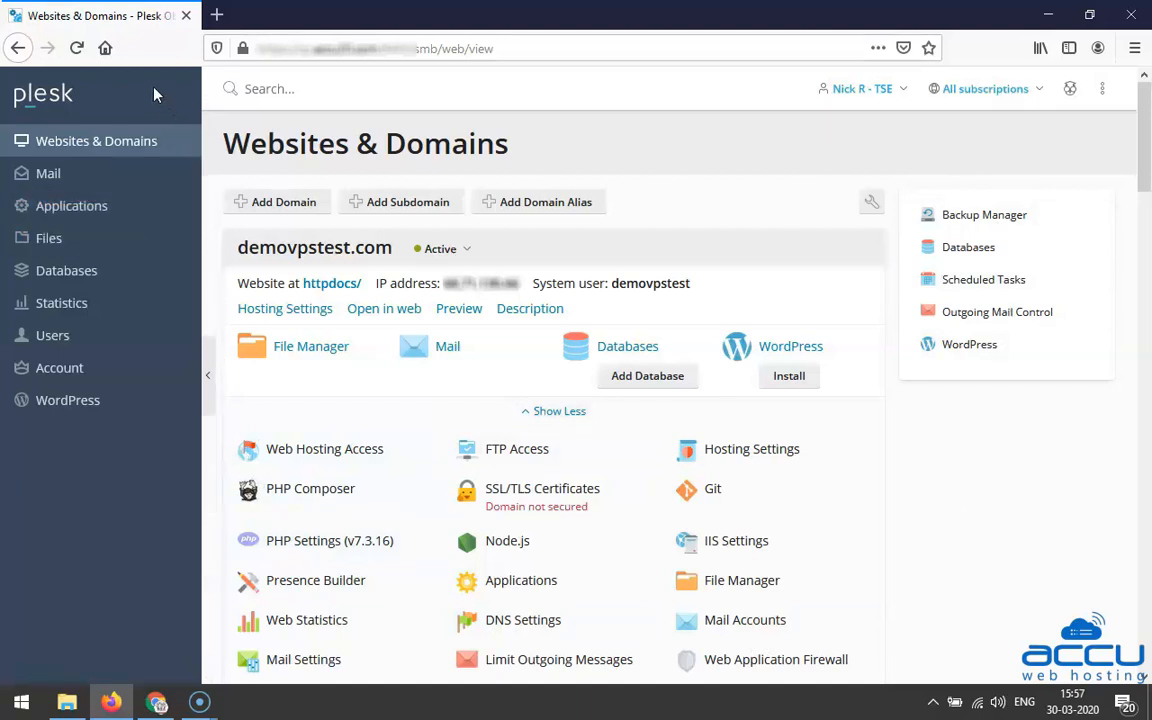
left_click(67, 377)
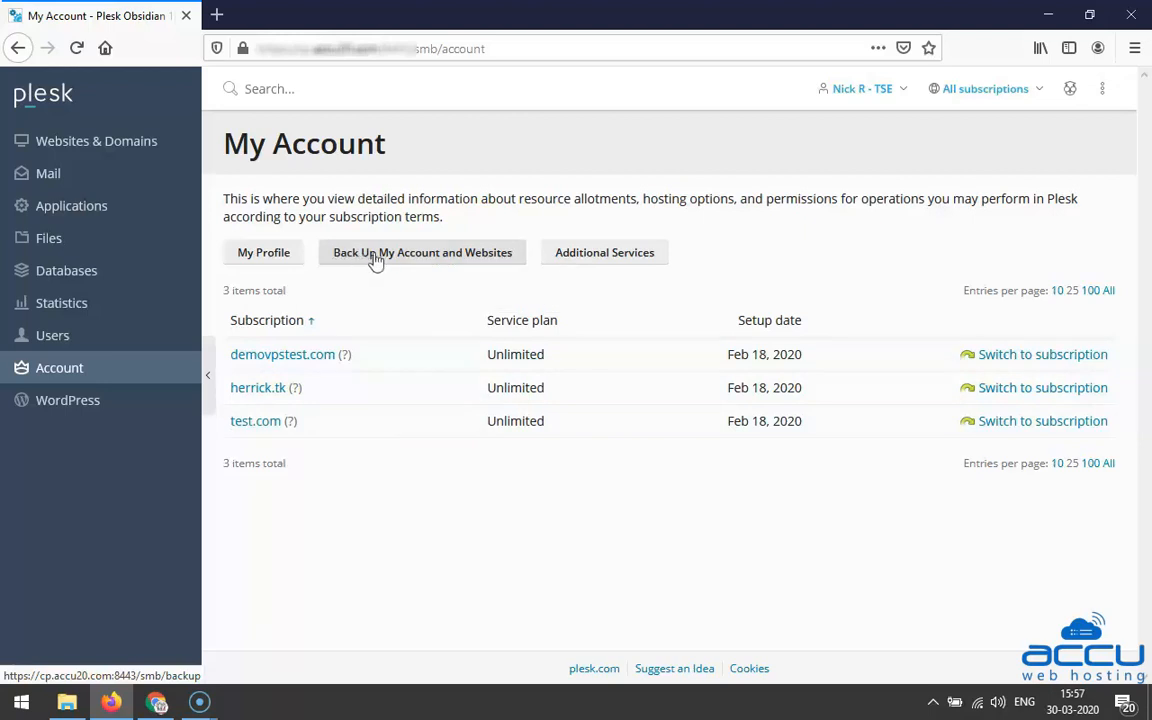
left_click(408, 263)
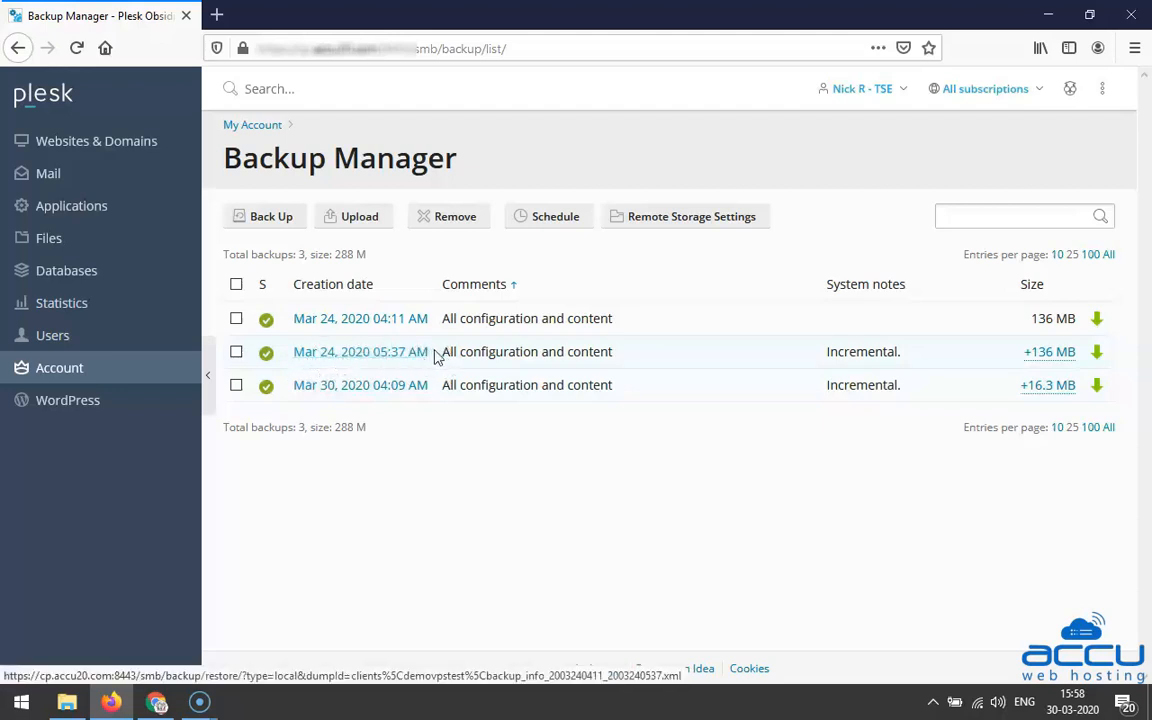
left_click(236, 352)
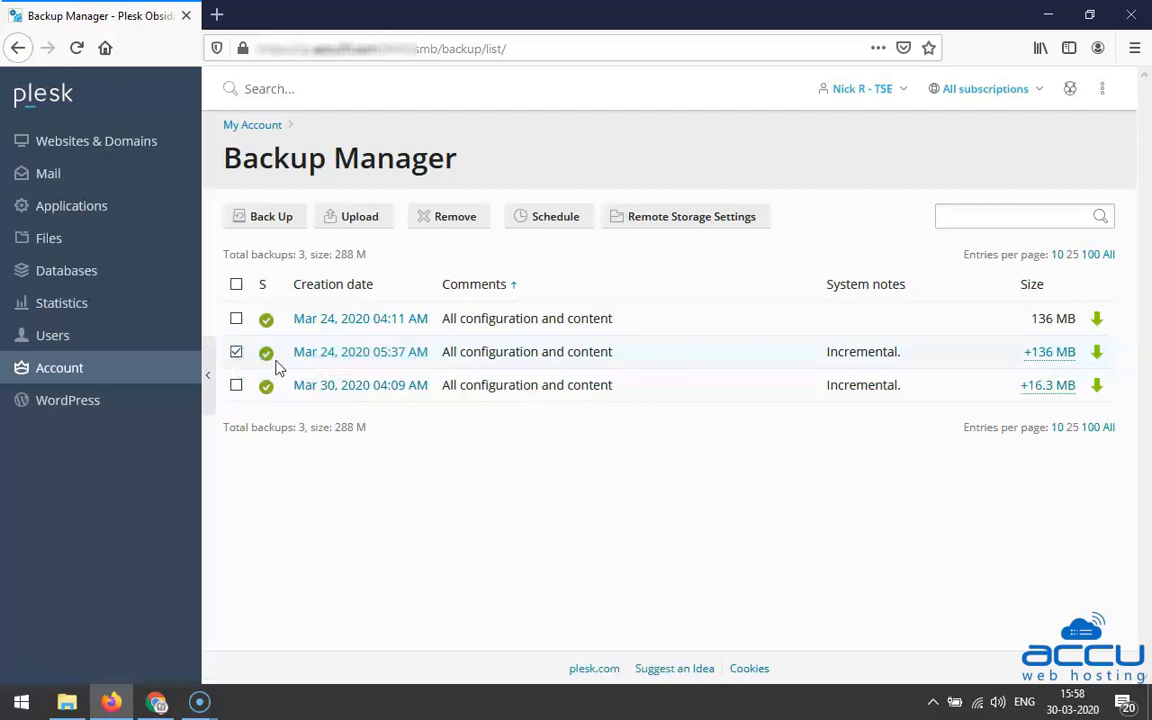
left_click(346, 360)
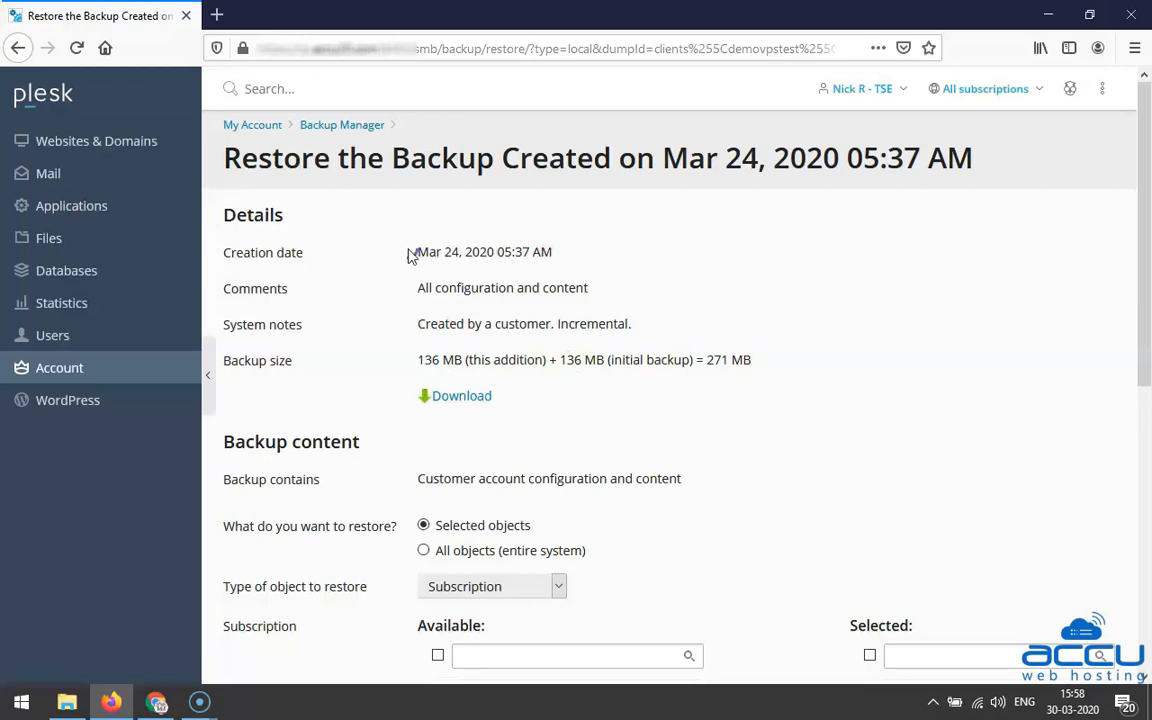
Step: Examine the backup's details, including its creation date, comments and system notes
left_click_drag(413, 253, 550, 250)
left_click(432, 282)
left_click_drag(414, 290, 609, 296)
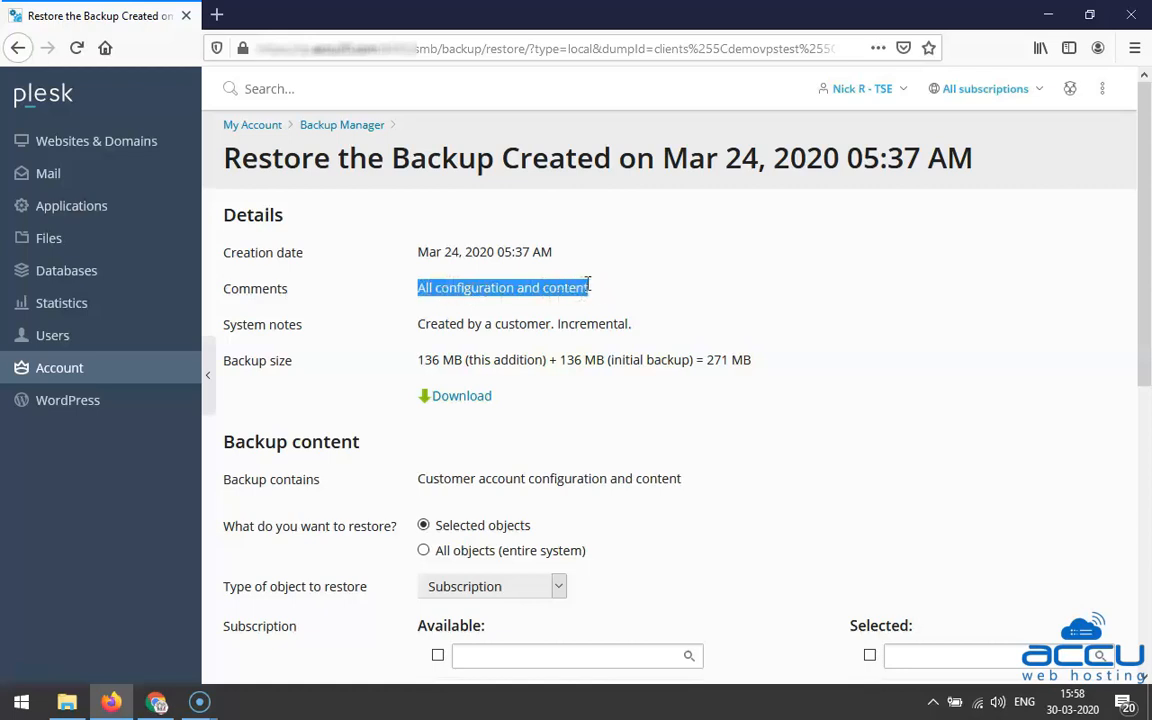
left_click(605, 298)
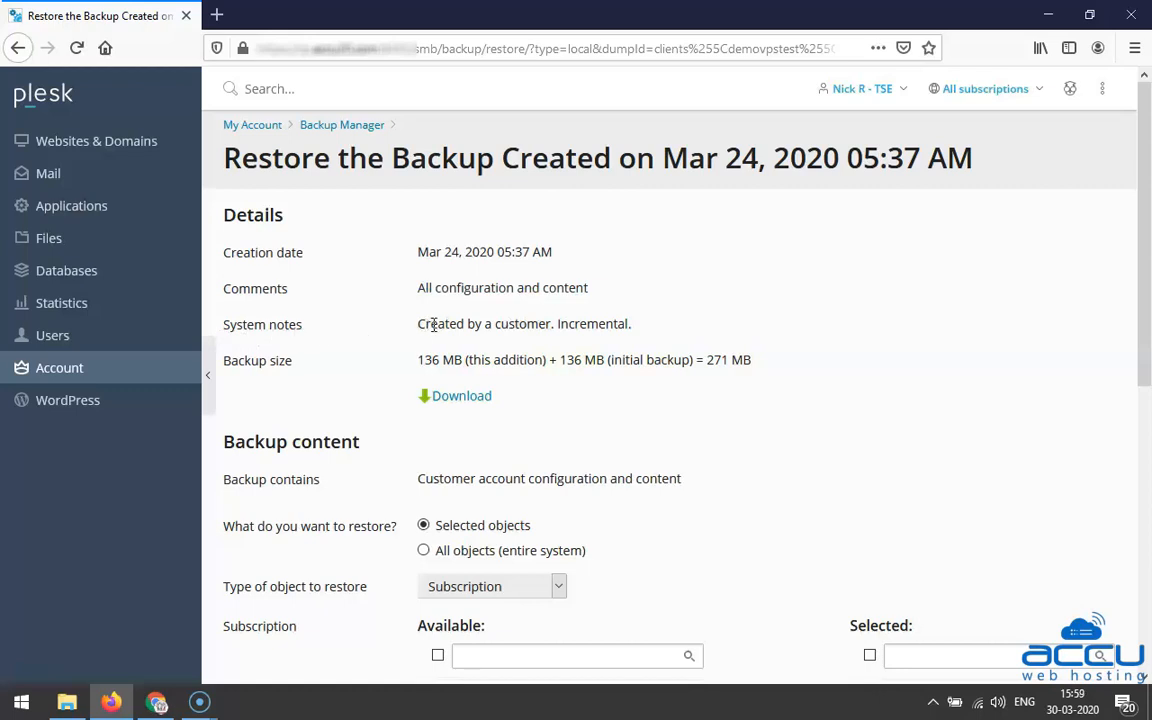
left_click_drag(492, 326, 553, 324)
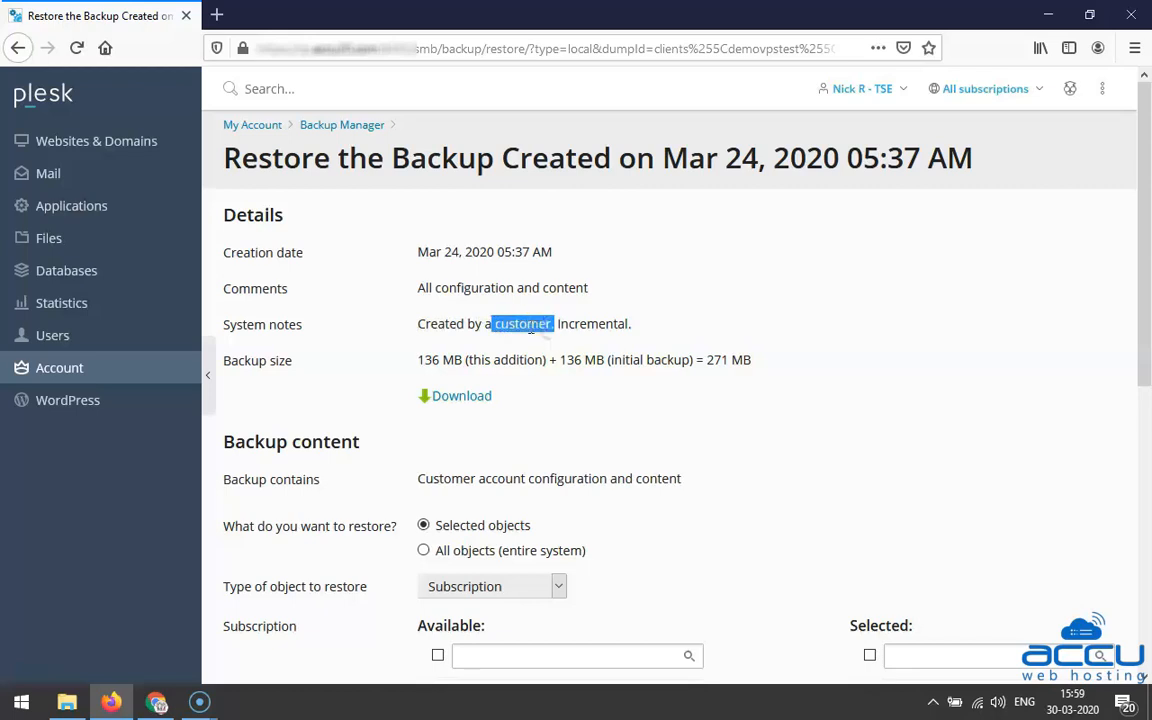
left_click(545, 341)
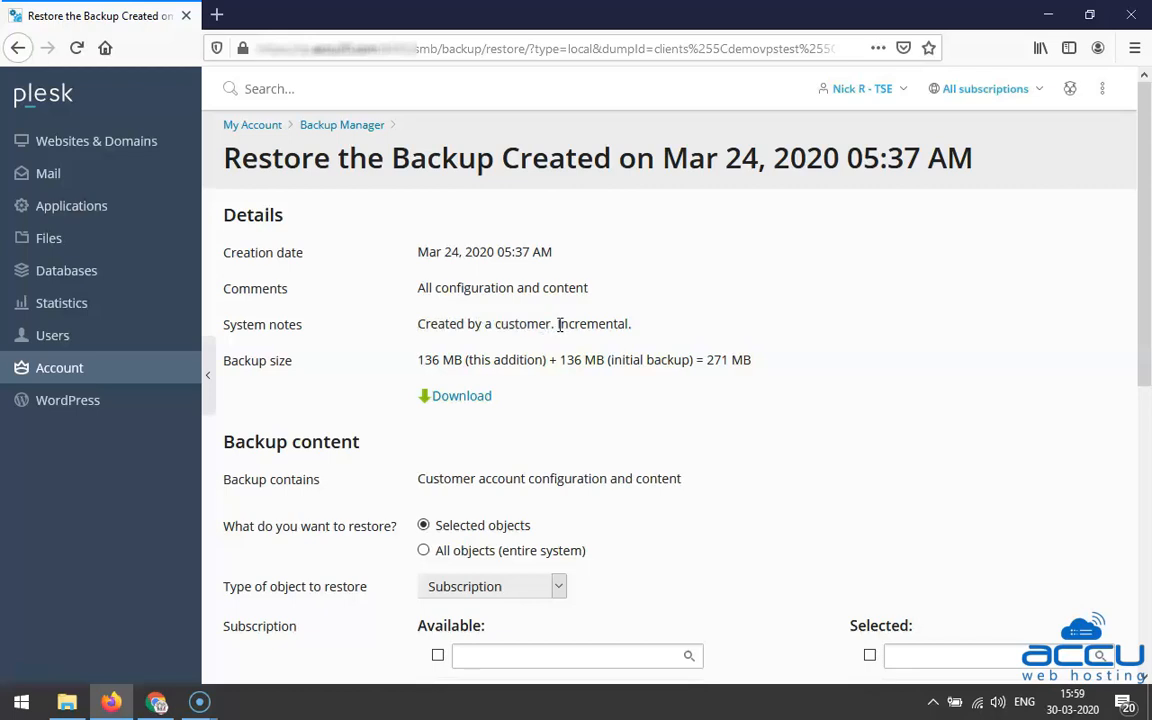
left_click_drag(558, 324, 627, 319)
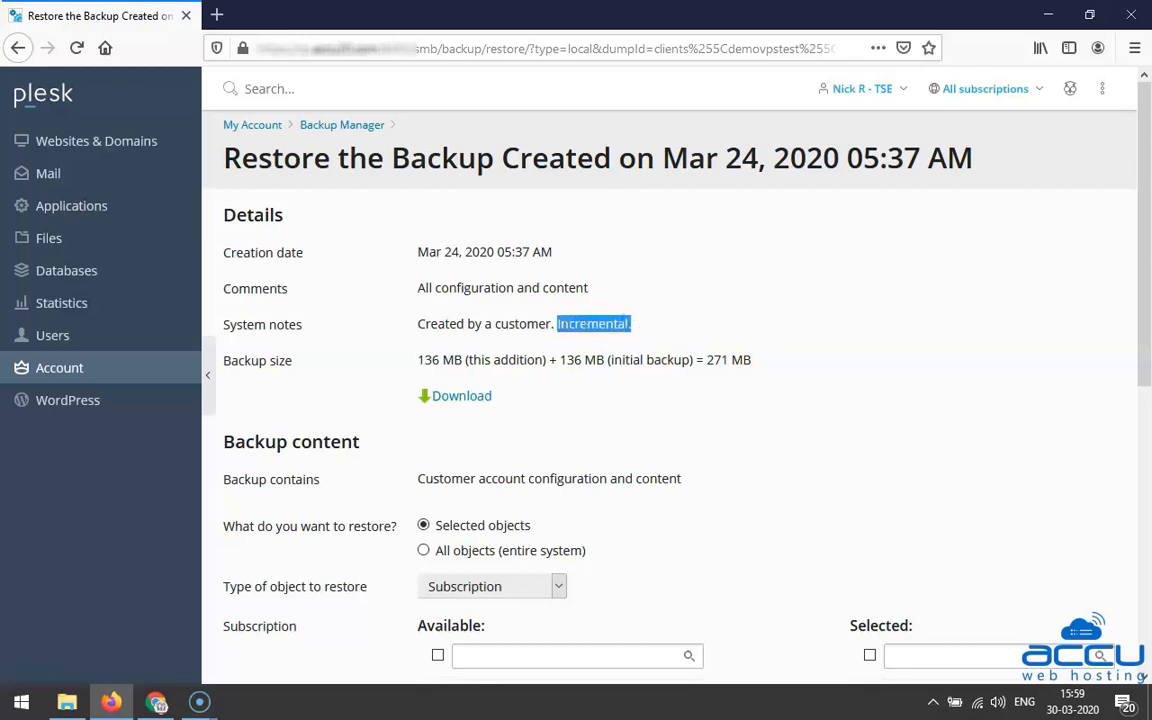
left_click(636, 330)
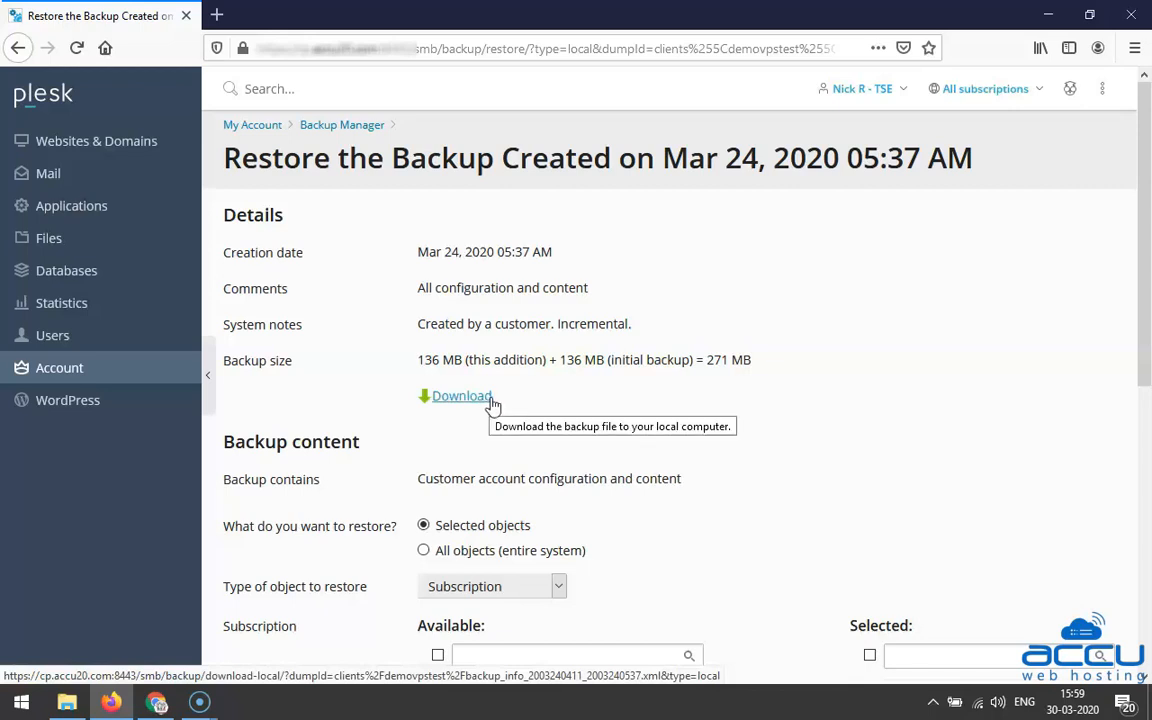
Step: Review what the backup contains and the two restore scopes, Selected objects and All objects (entire system)
scroll(497, 414, "down", 3)
scroll(500, 420, "down", 1)
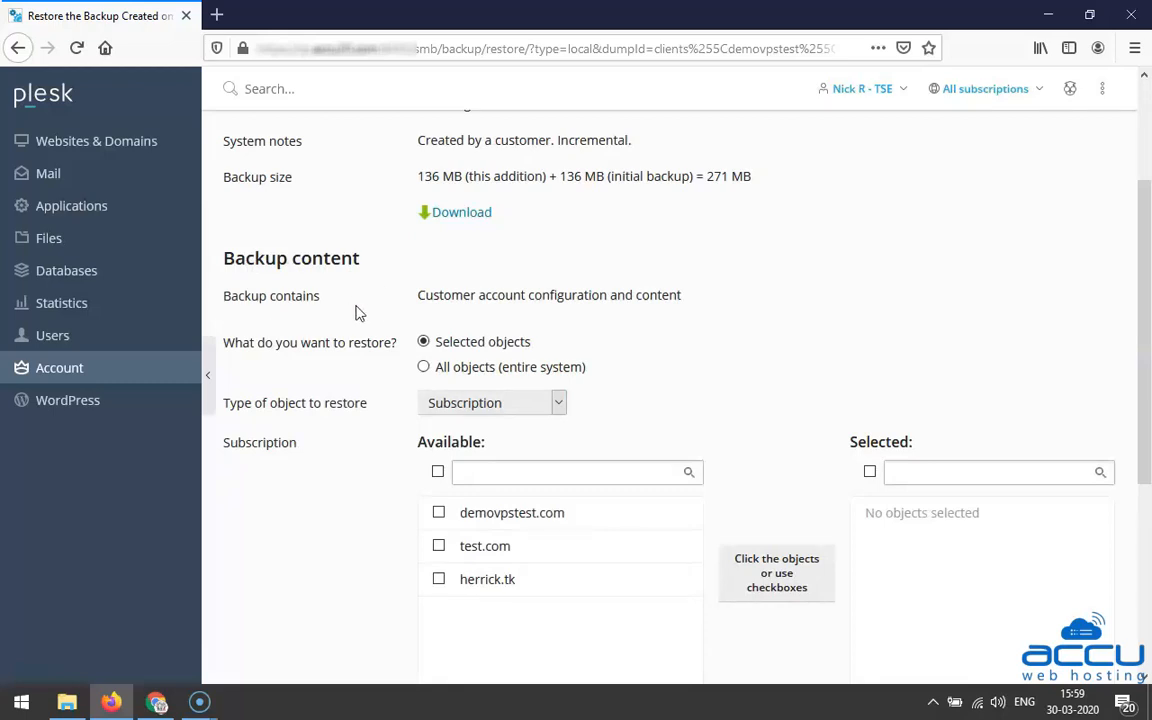
left_click_drag(423, 295, 683, 295)
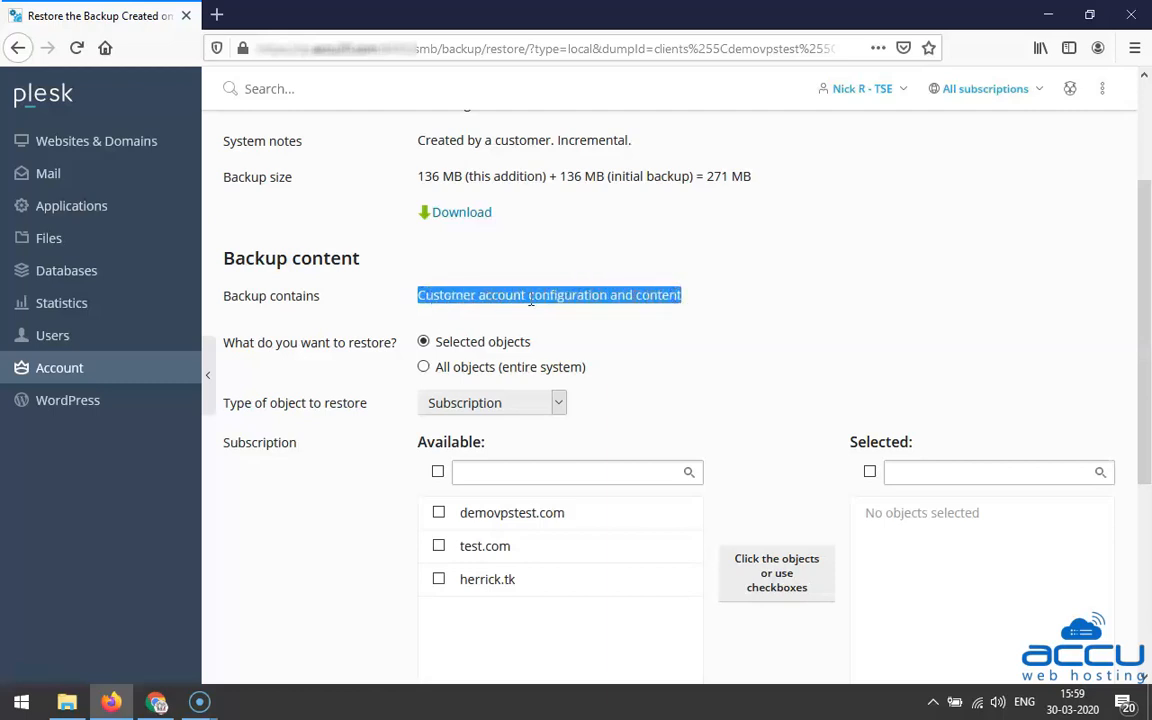
left_click(586, 327)
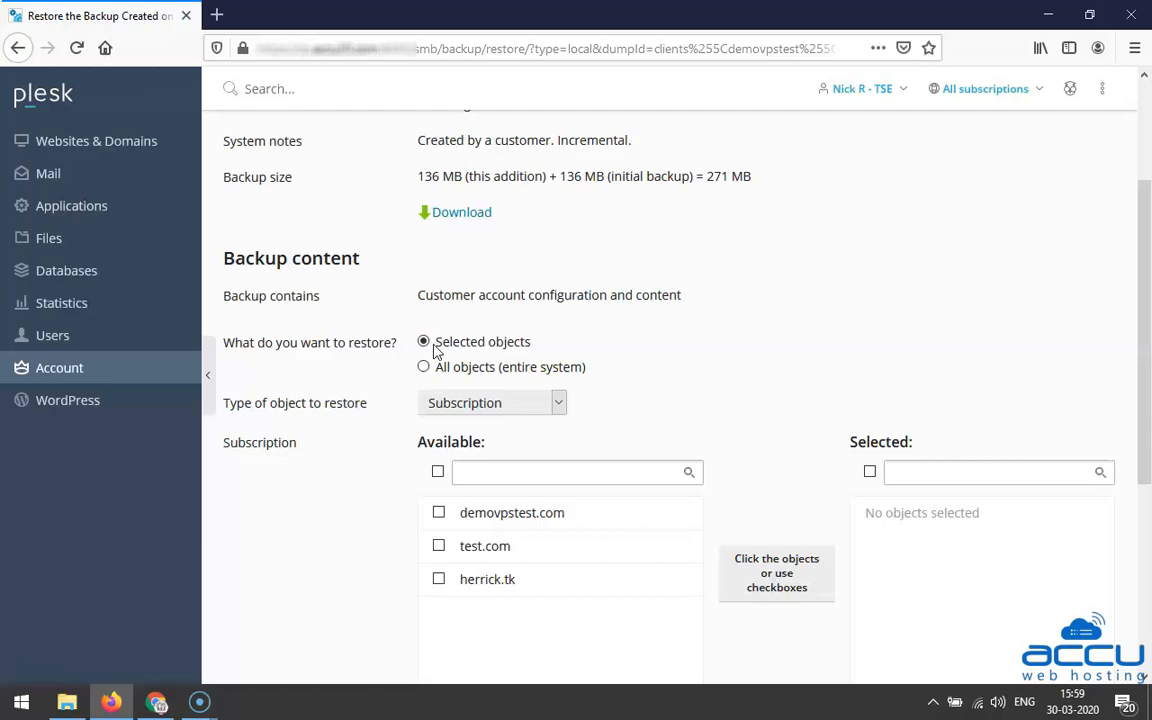
left_click_drag(433, 346, 548, 343)
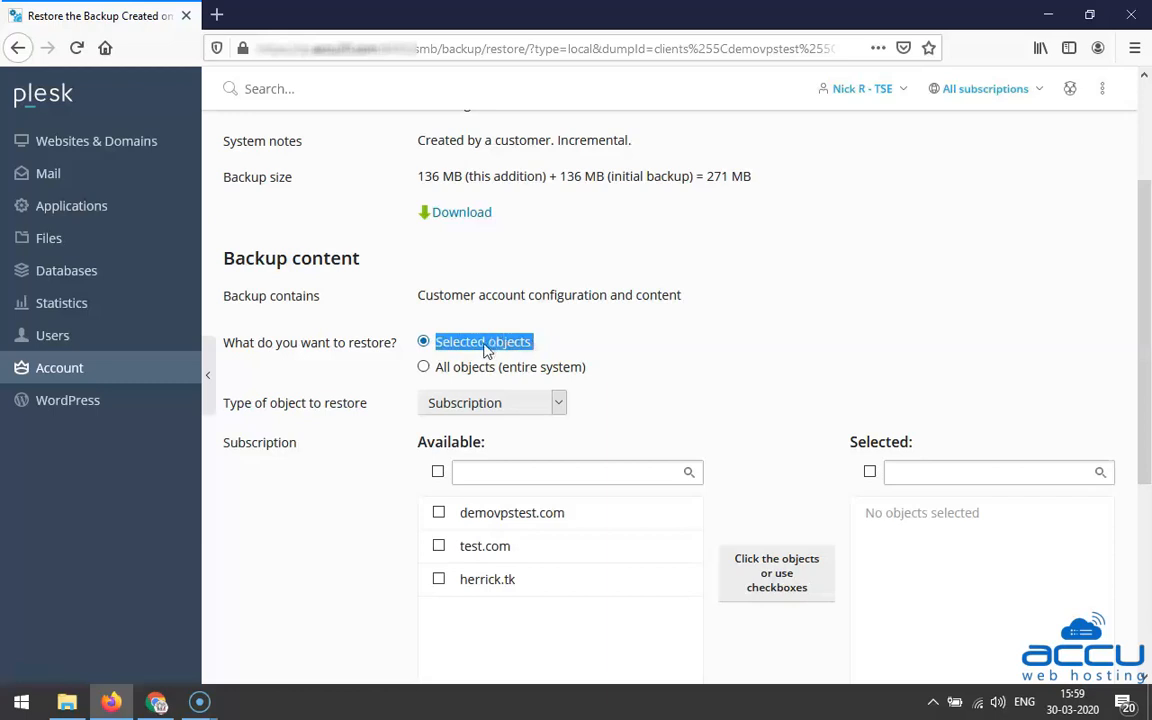
left_click(510, 356)
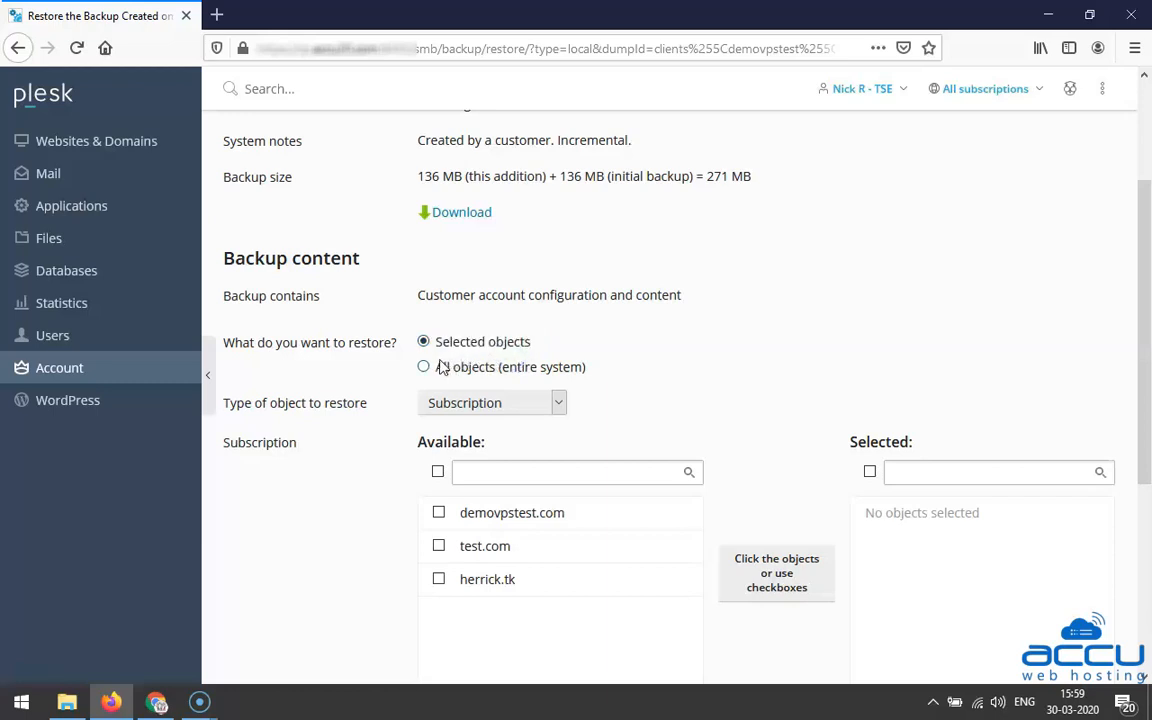
left_click_drag(441, 370, 584, 373)
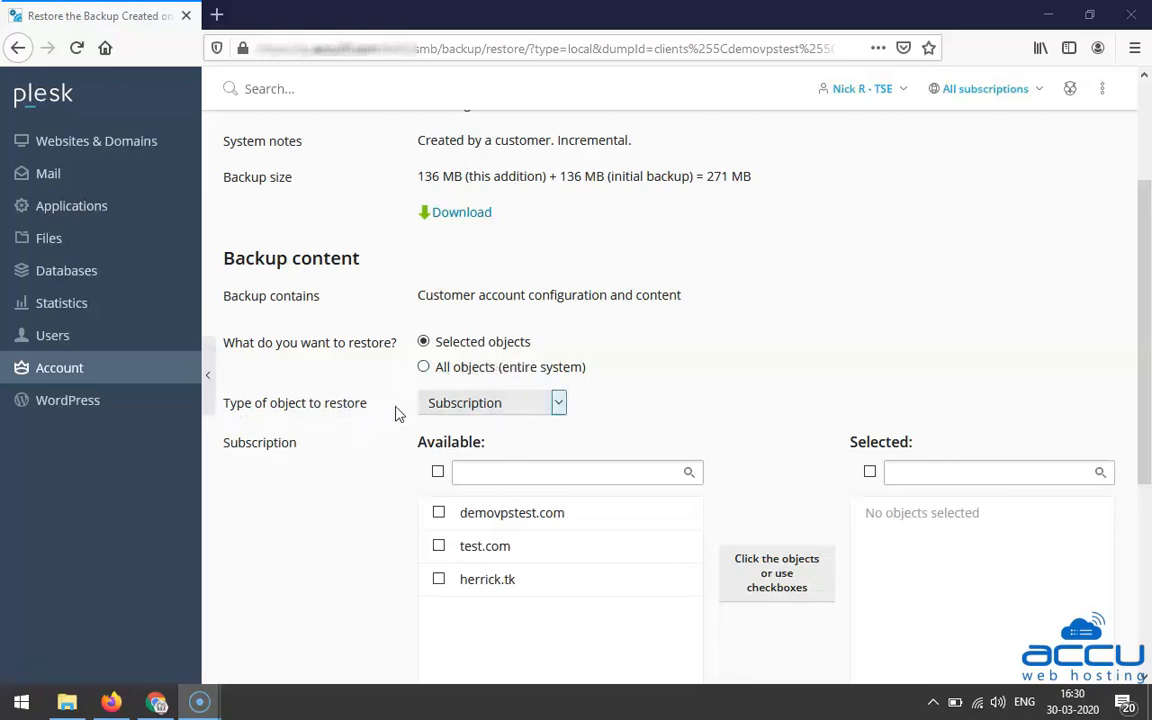
Step: Choose Subscription as the type of object to restore, and filter the available subscriptions by "tes" before clearing the filter
left_click(517, 406)
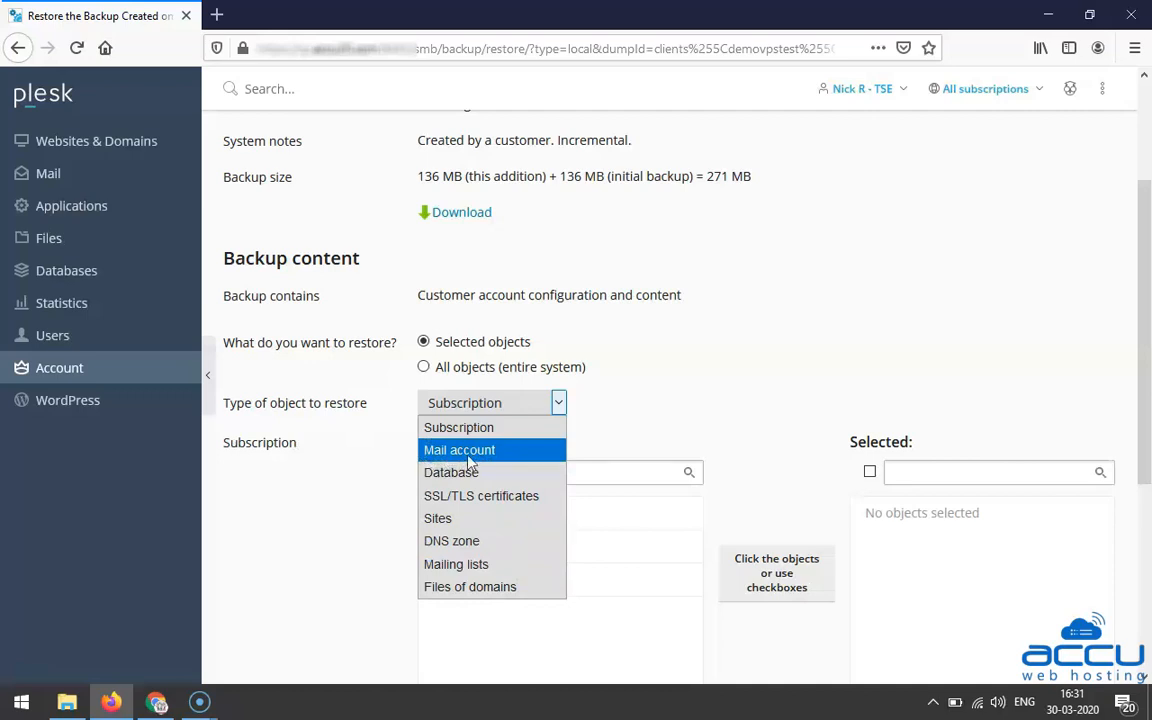
left_click(507, 430)
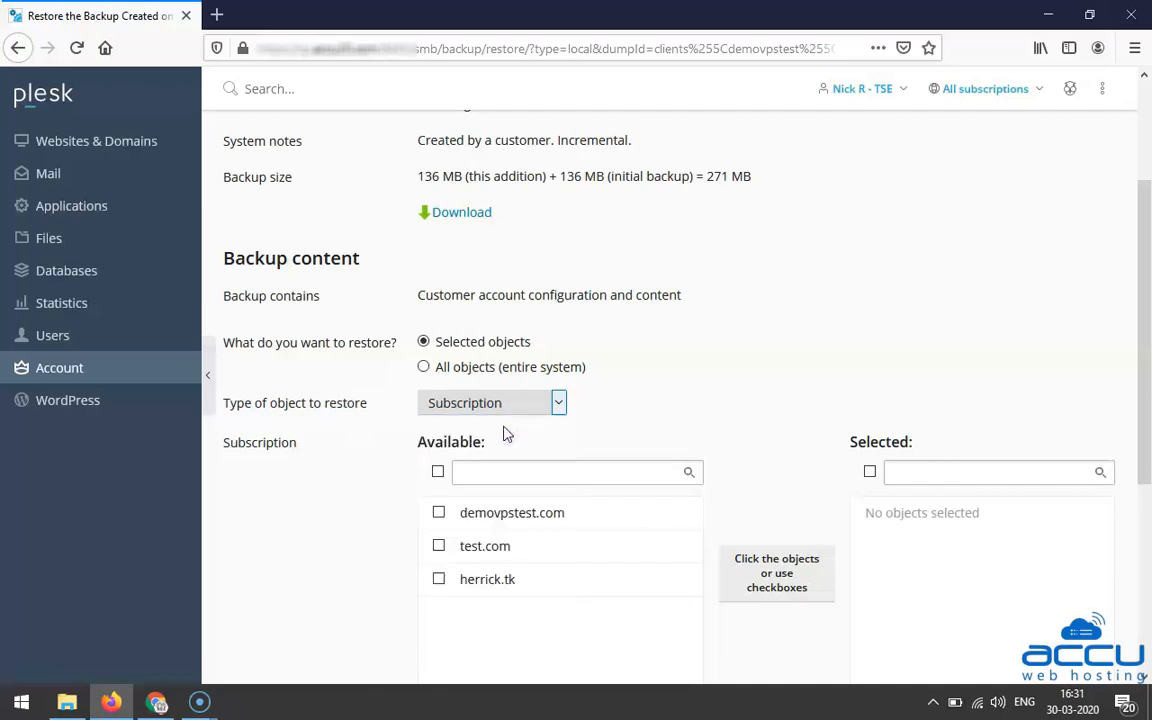
scroll(500, 432, "down", 2)
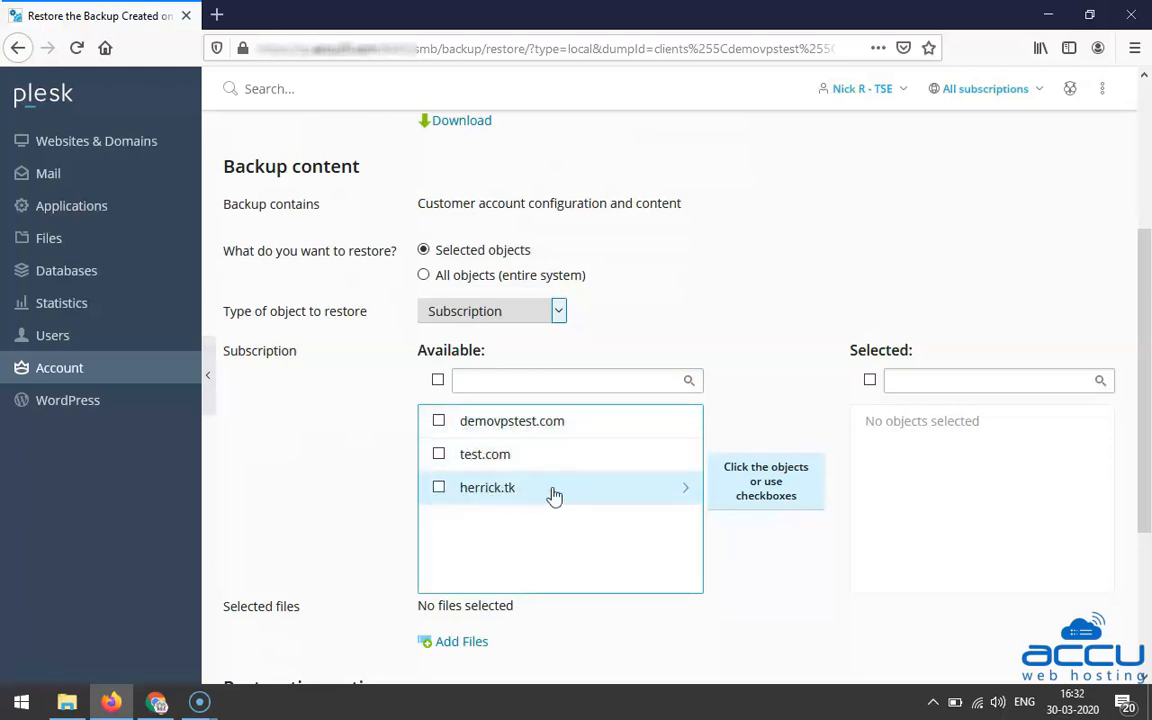
left_click(483, 381)
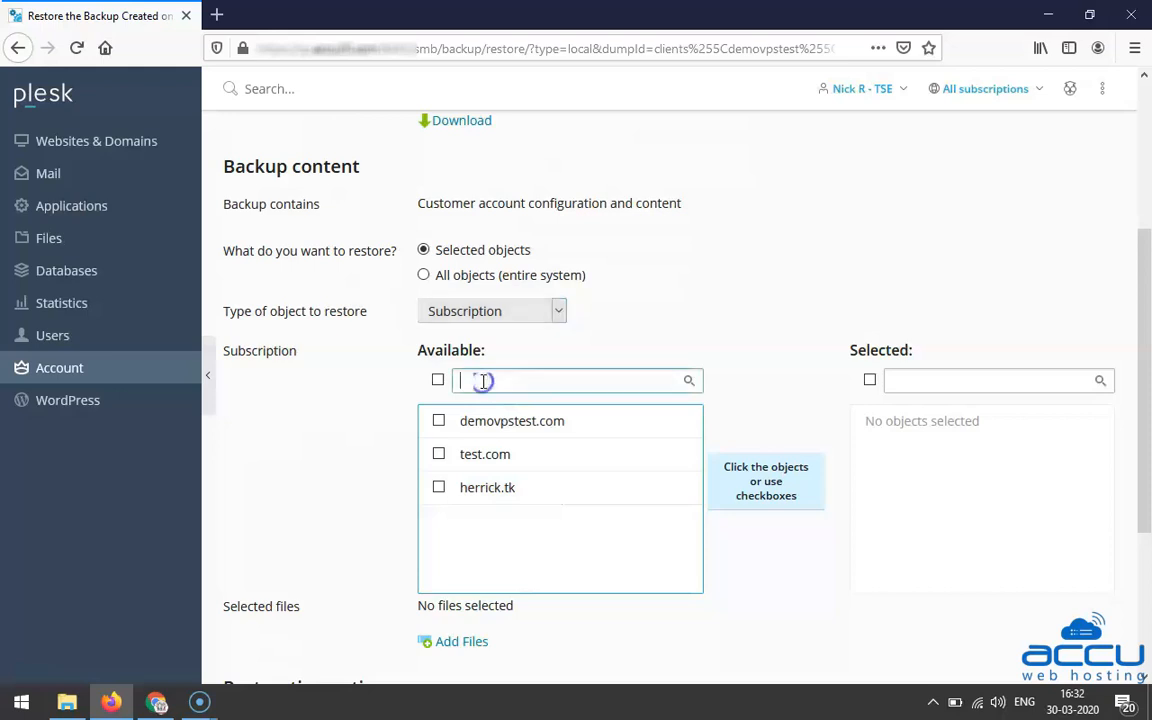
type("tes")
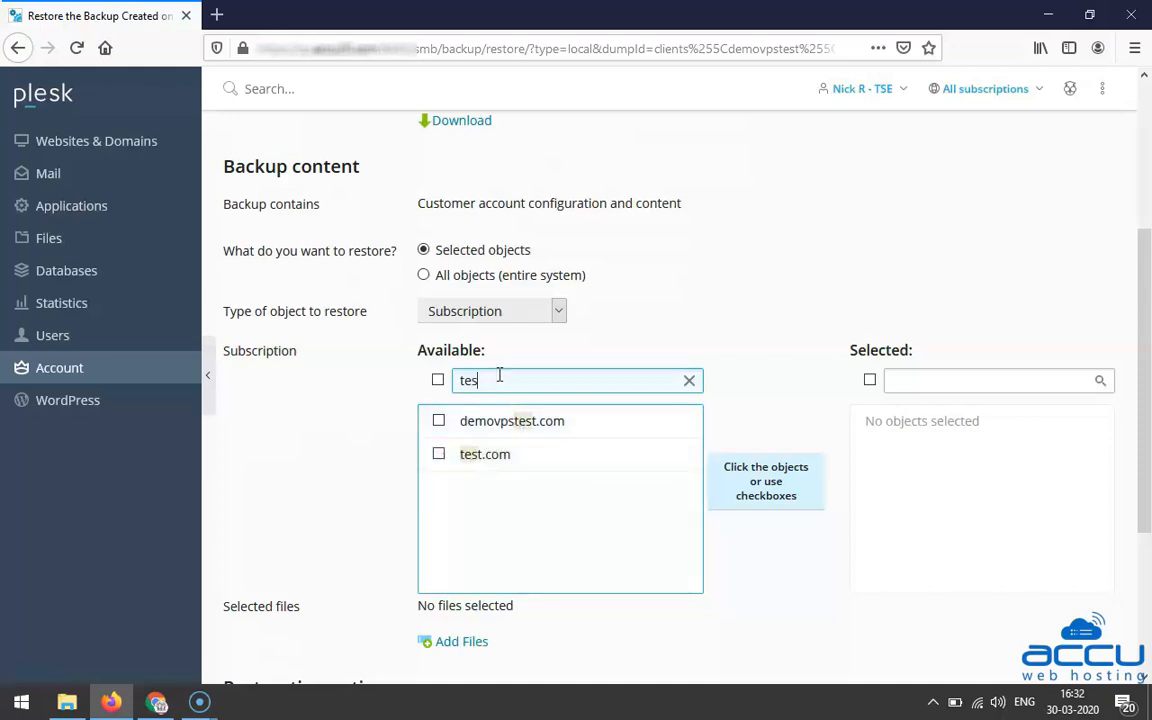
key("BackSpace")
key("BackSpace")
key("BackSpace")
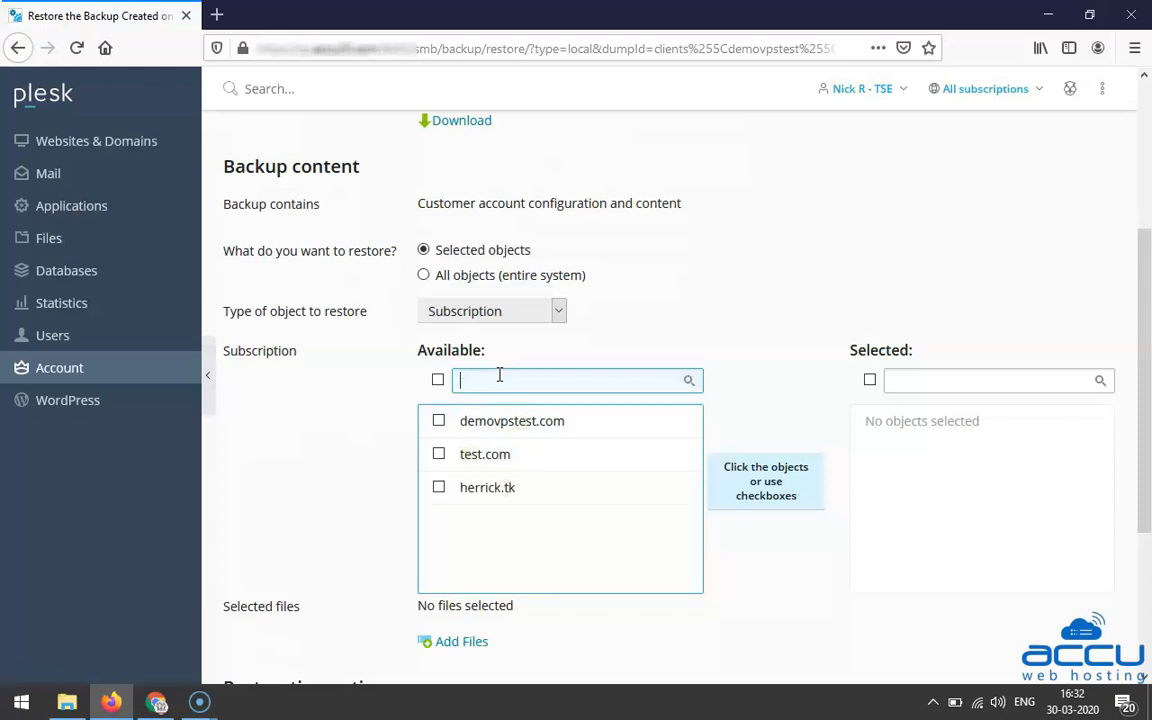
Step: Add all available subscriptions, demovpstest.com, test.com and herrick.tk, to the objects selected for restoration
left_click(437, 388)
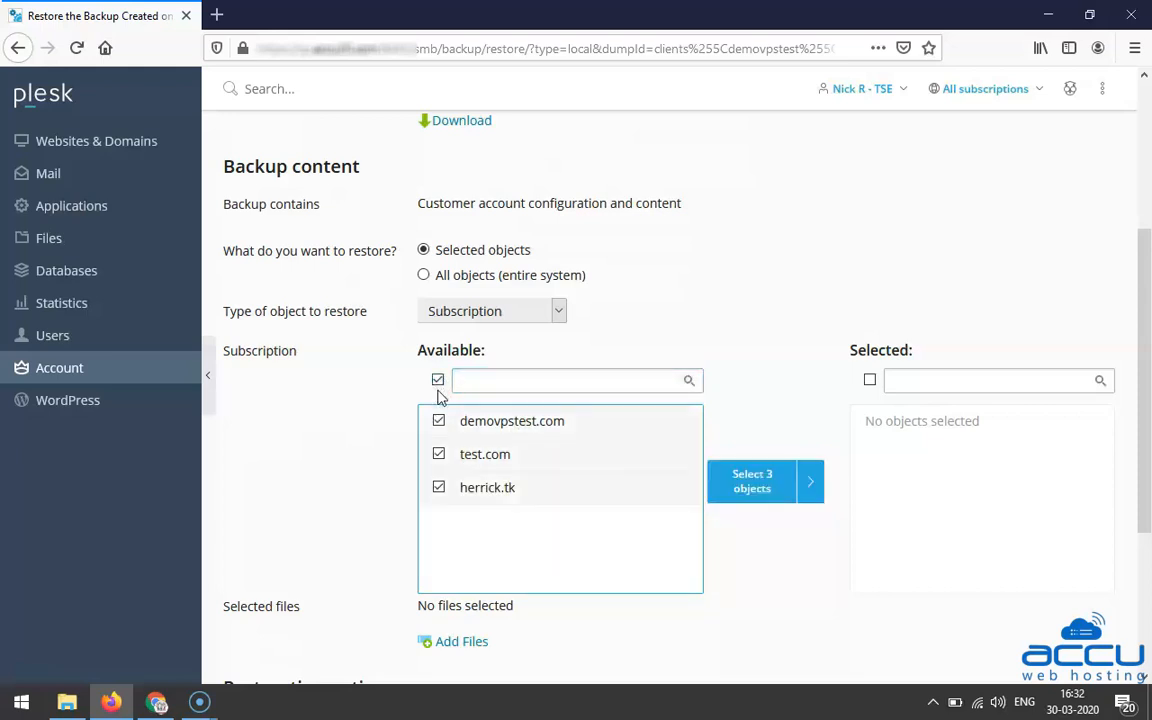
left_click(440, 382)
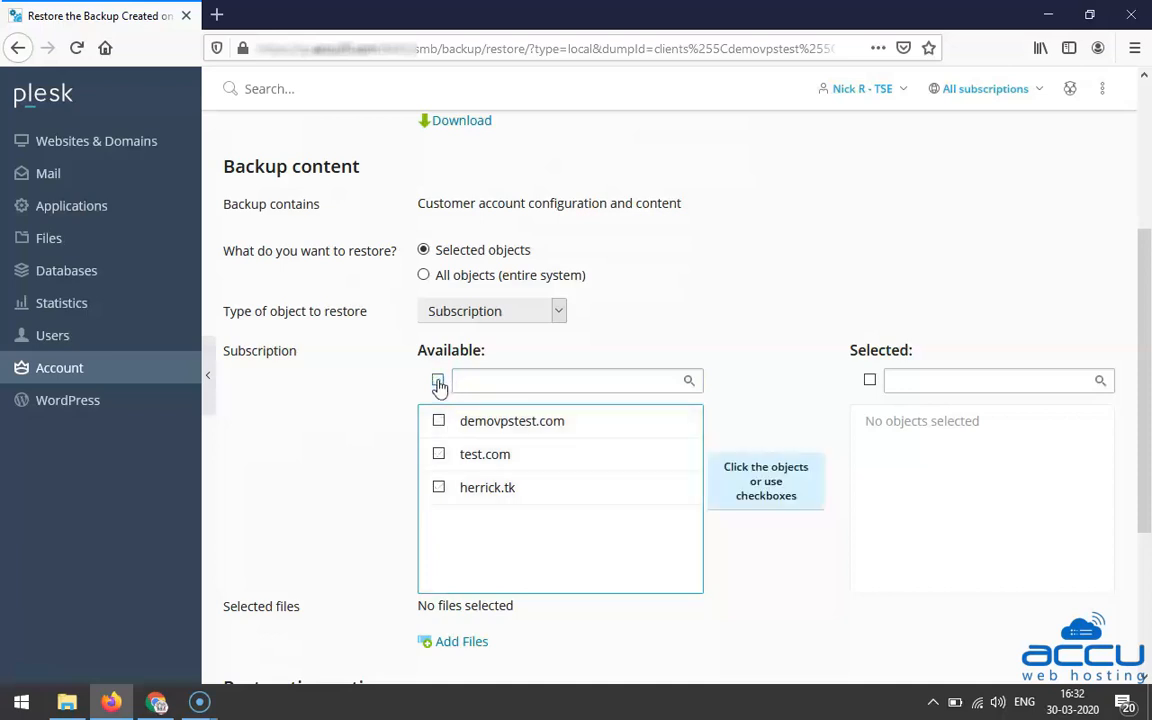
left_click(439, 385)
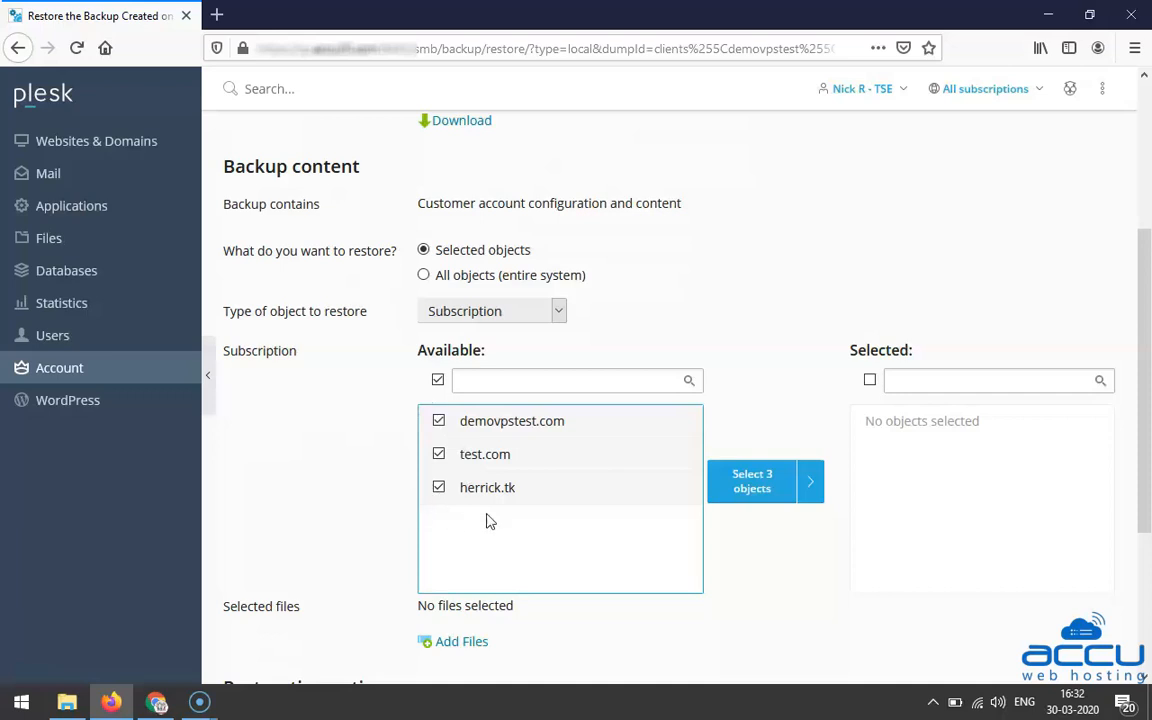
left_click(765, 491)
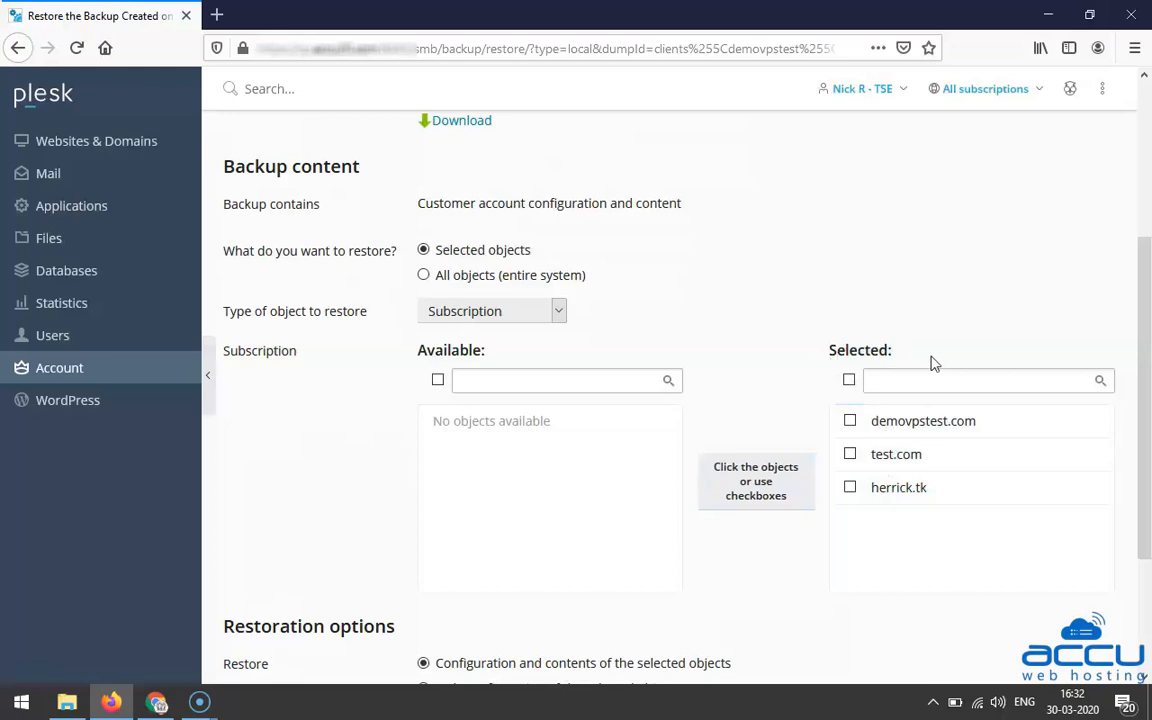
Step: Review the option to restore configuration and contents of the selected objects, and toggle the restoration completion notification
scroll(937, 390, "down", 3)
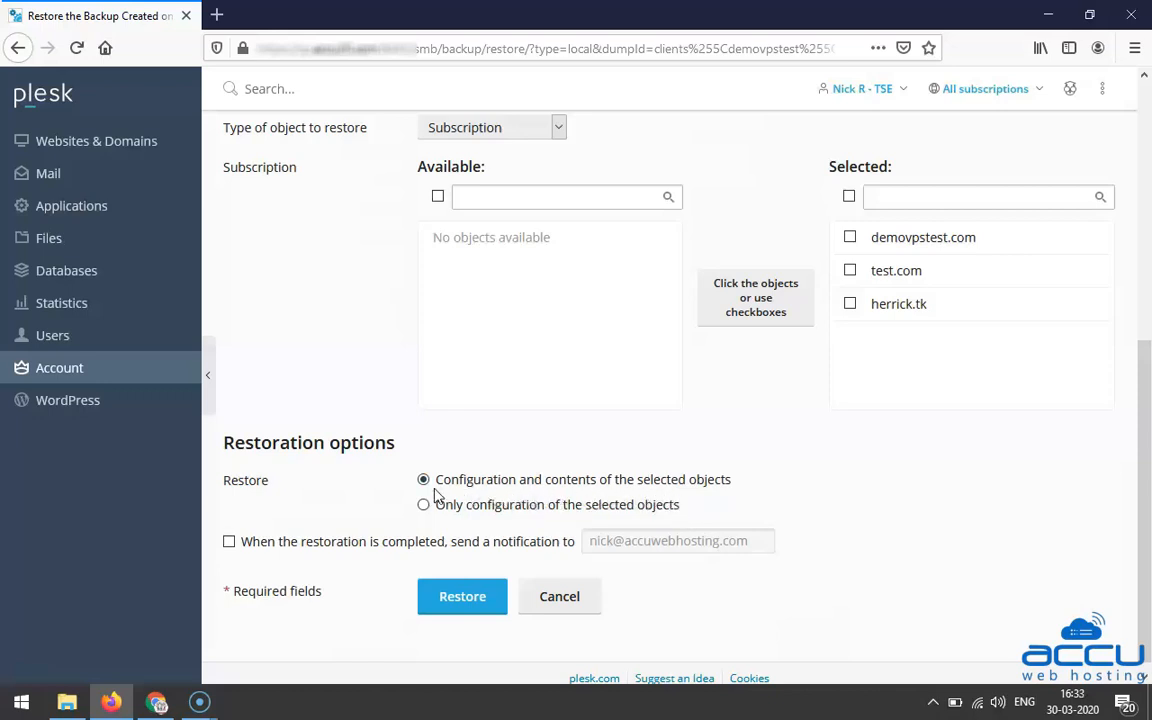
left_click_drag(435, 488, 741, 487)
left_click(741, 487)
left_click_drag(437, 483, 733, 481)
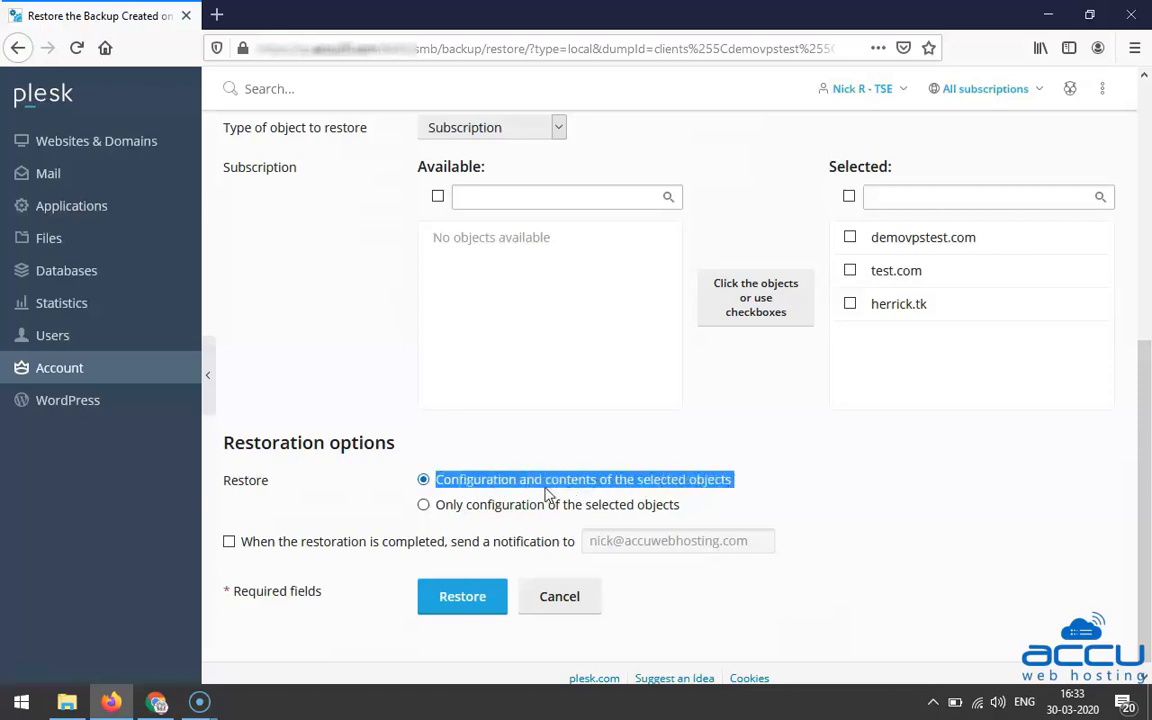
left_click(577, 492)
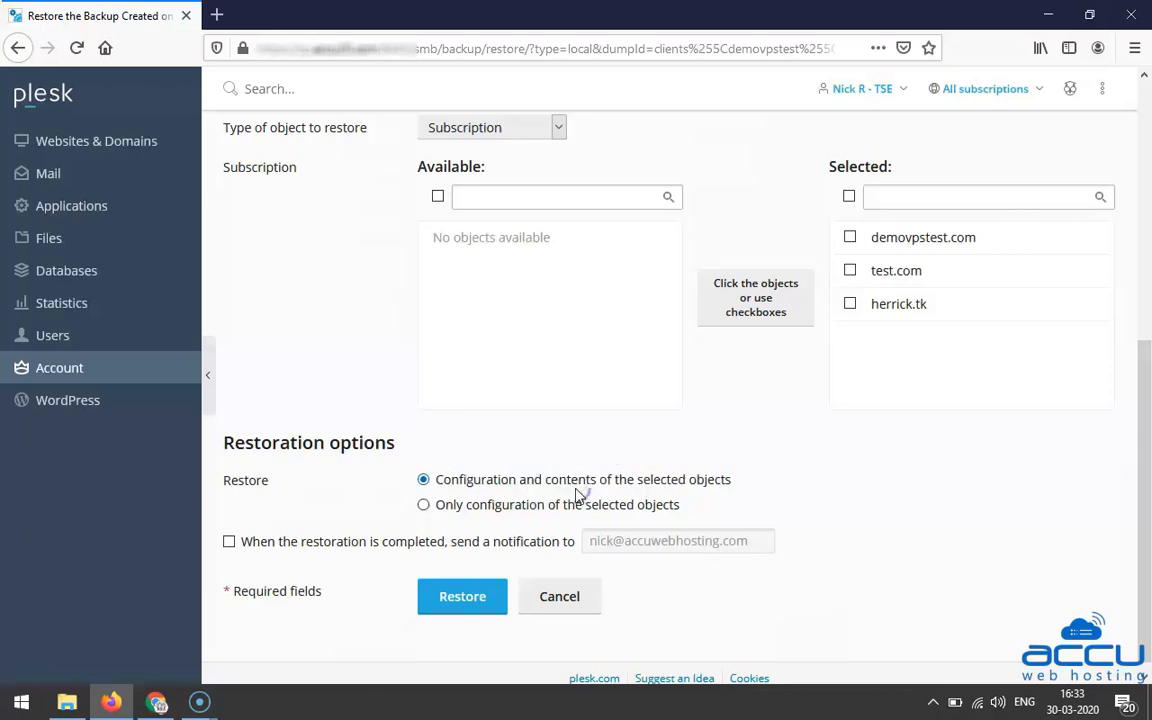
left_click(229, 545)
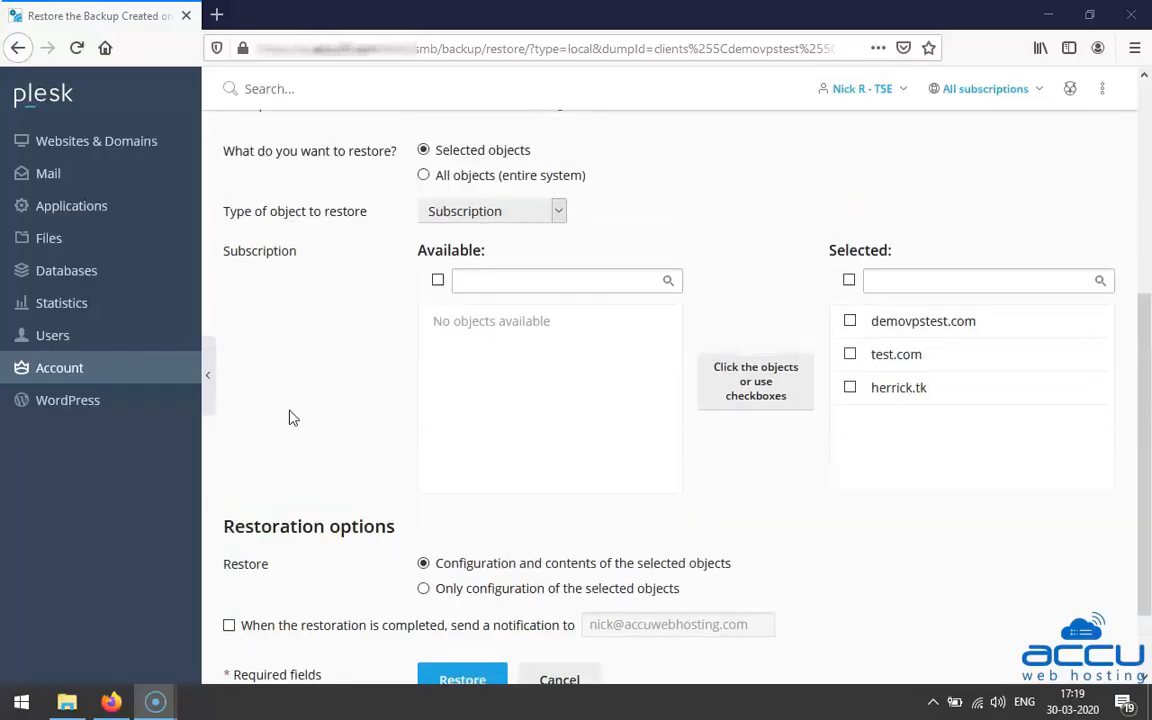
Step: Set the restore scope to All objects (entire system), keeping both the customer account configuration and customer's domains components included
scroll(368, 355, "up", 1)
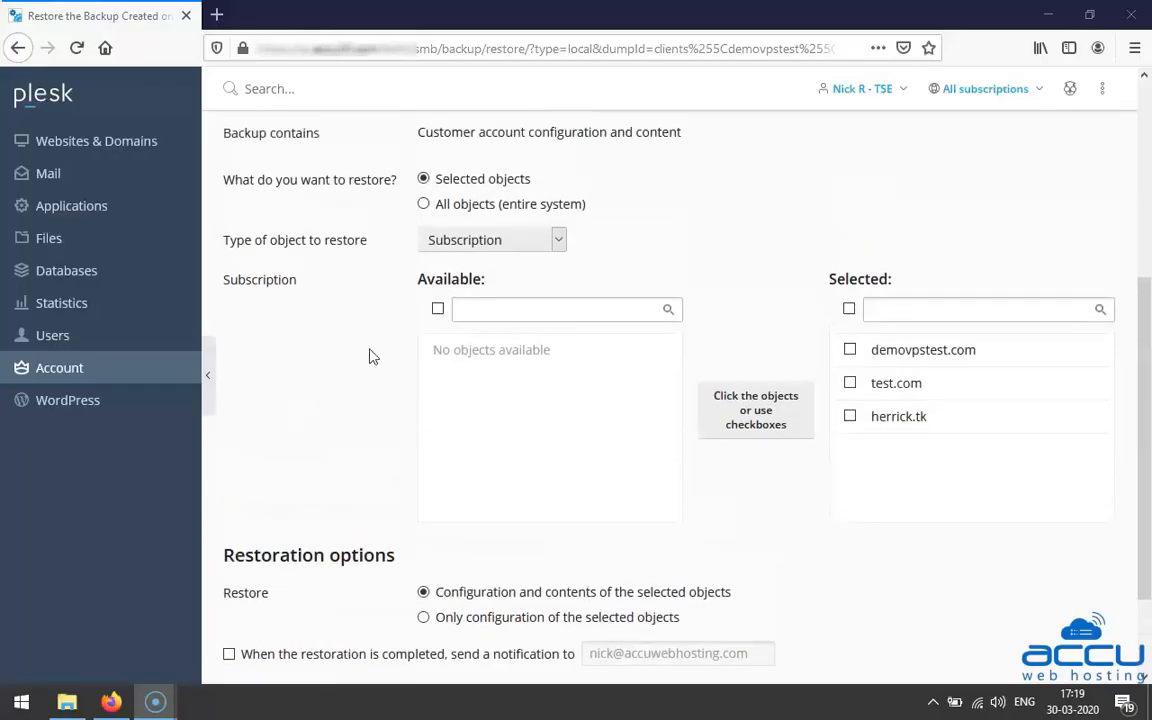
left_click(424, 205)
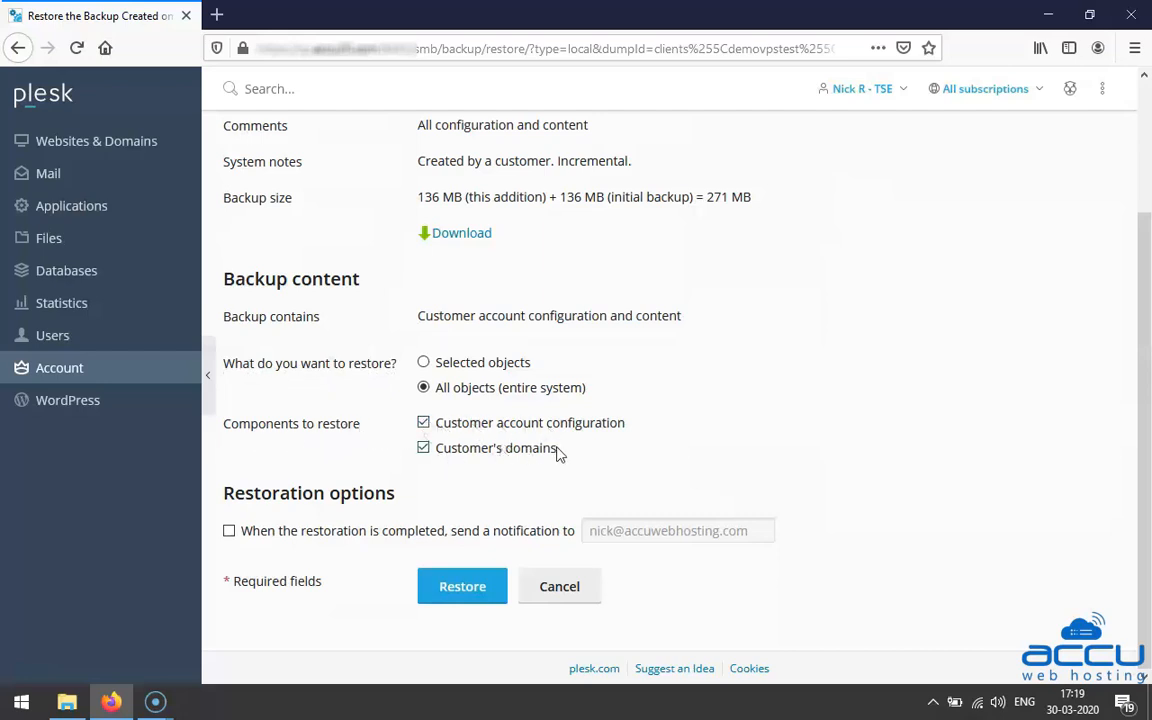
left_click(424, 452)
left_click(424, 452)
Step: Enable the e-mail notification for when the restoration is completed and start restoring the backup
left_click(229, 531)
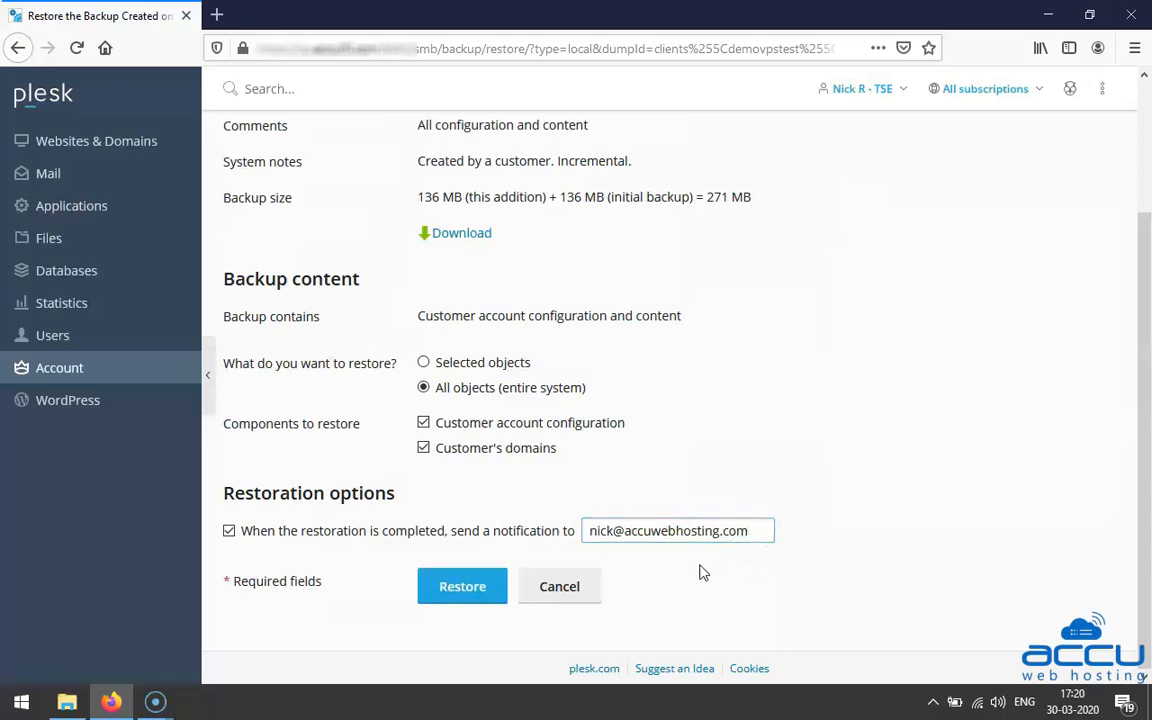
left_click(465, 597)
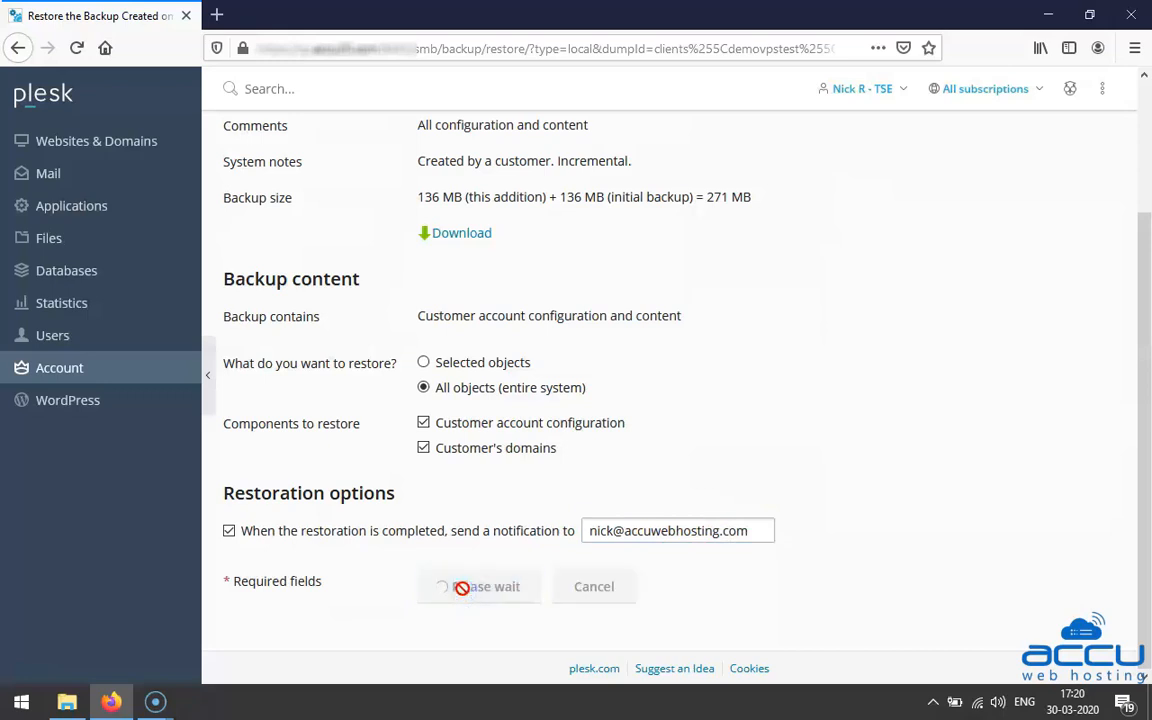